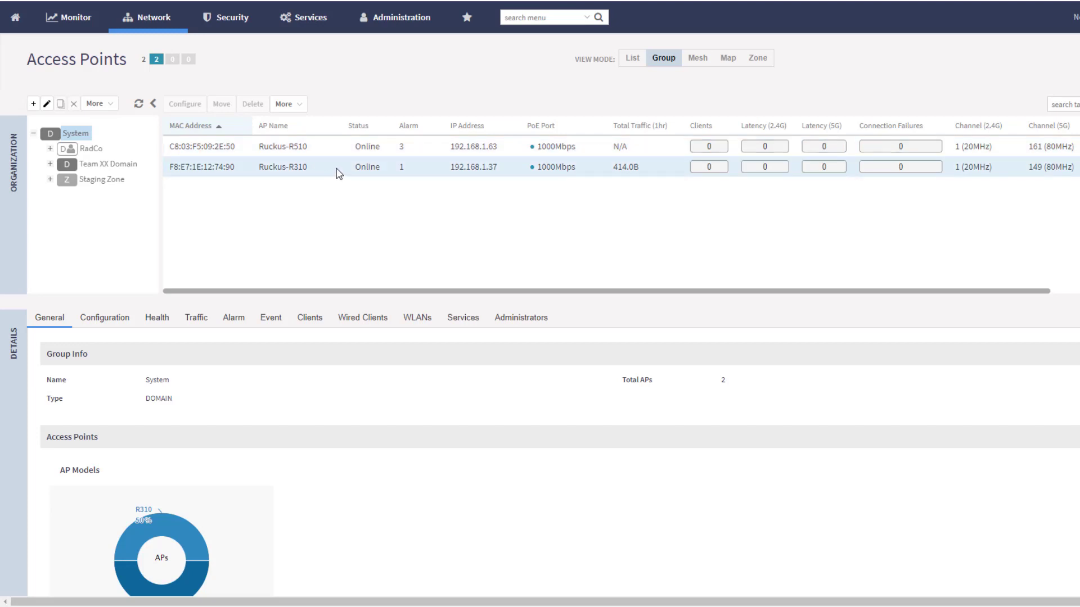
- Show the Ethernet Port profiles for TeamXXZone under Team XX Domain (Tunnels & Ports > Ethernet Port)
click(313, 22)
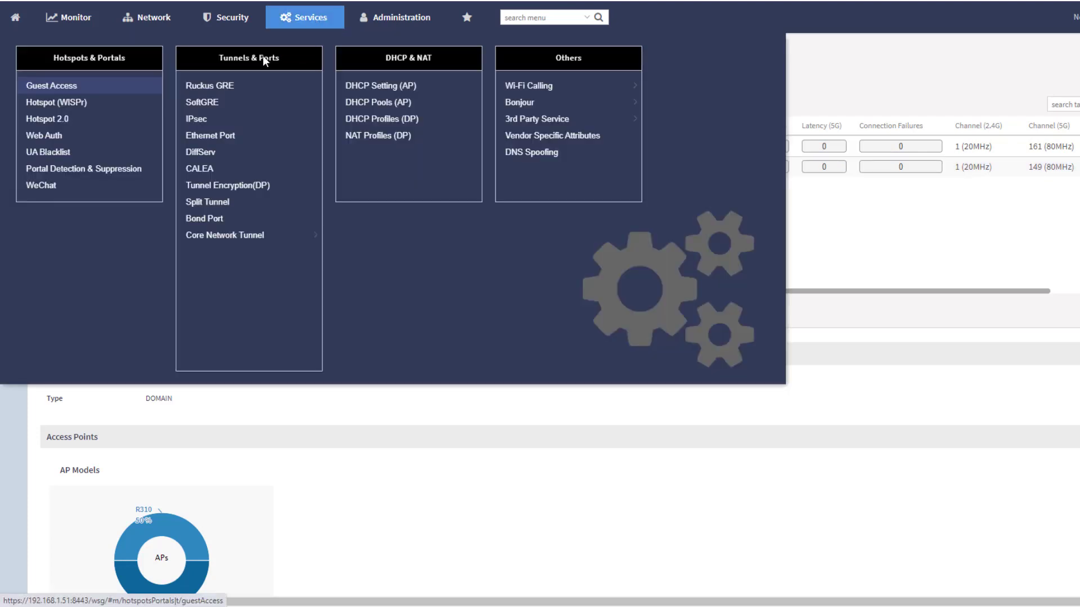
click(211, 136)
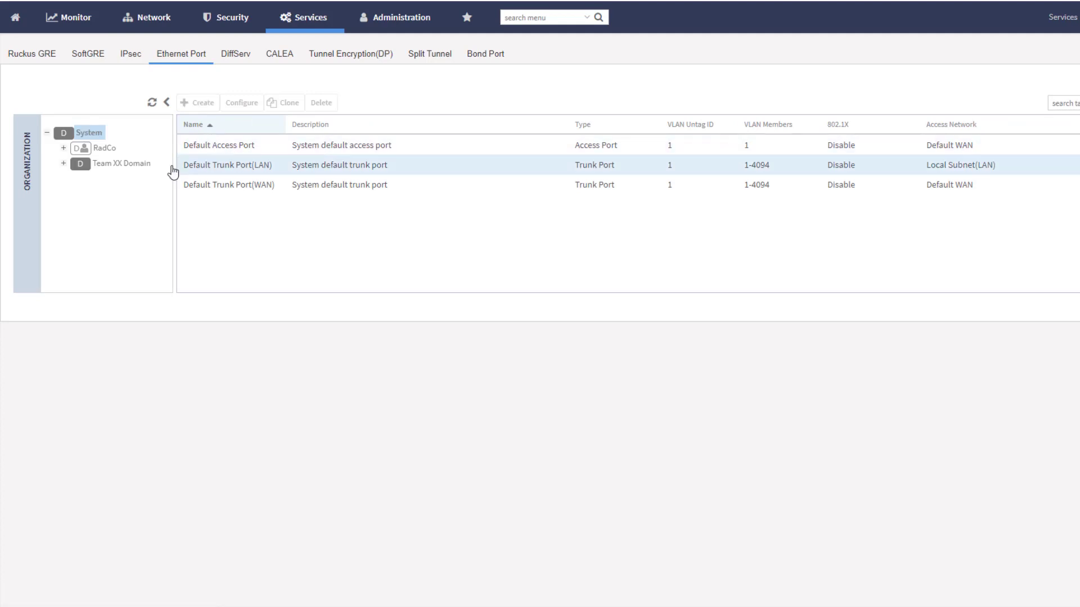
click(63, 164)
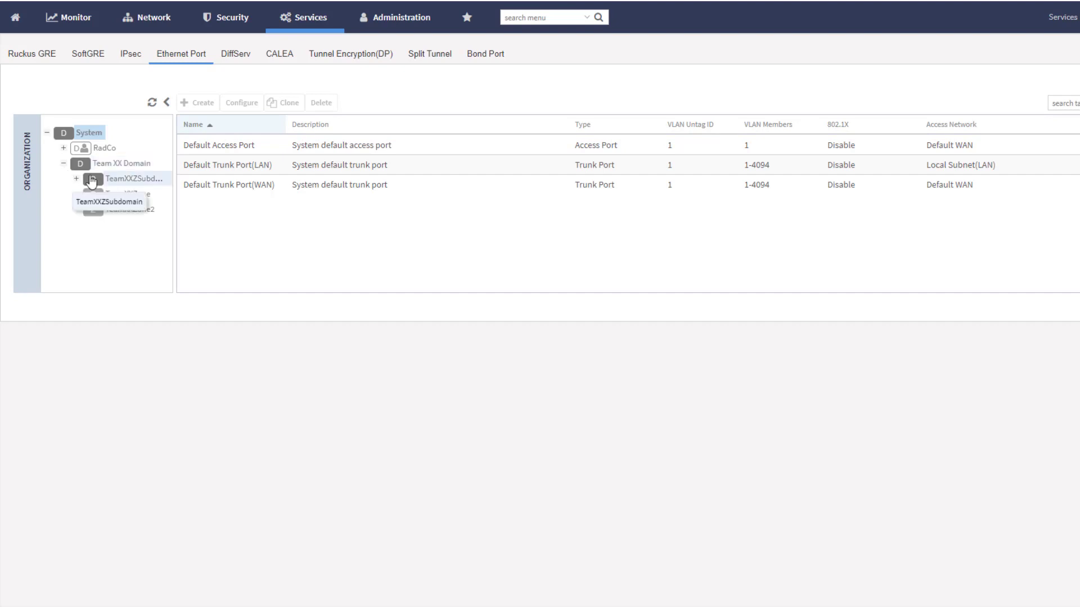
click(110, 197)
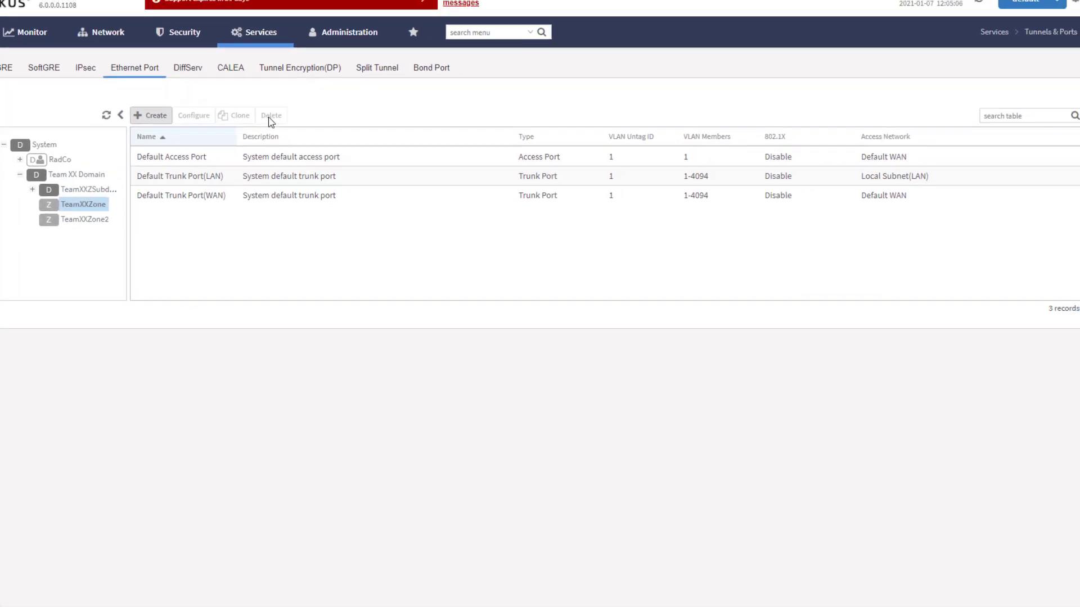
- Create a new Ethernet port profile named '8021X General'
click(150, 115)
click(507, 81)
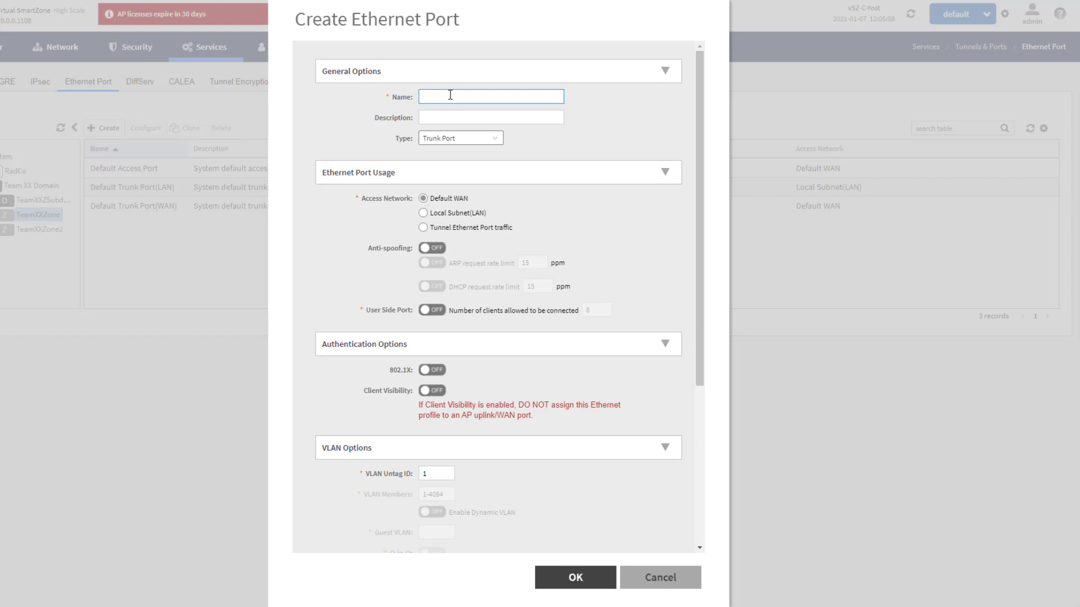
text(8021)
text(X)
text( Gerna)
key(BackSpace)
key(BackSpace)
text(man)
text(al)
key(BackSpace)
key(BackSpace)
key(BackSpace)
key(BackSpace)
text(nera)
- Set the profile's port type to General Port
click(498, 140)
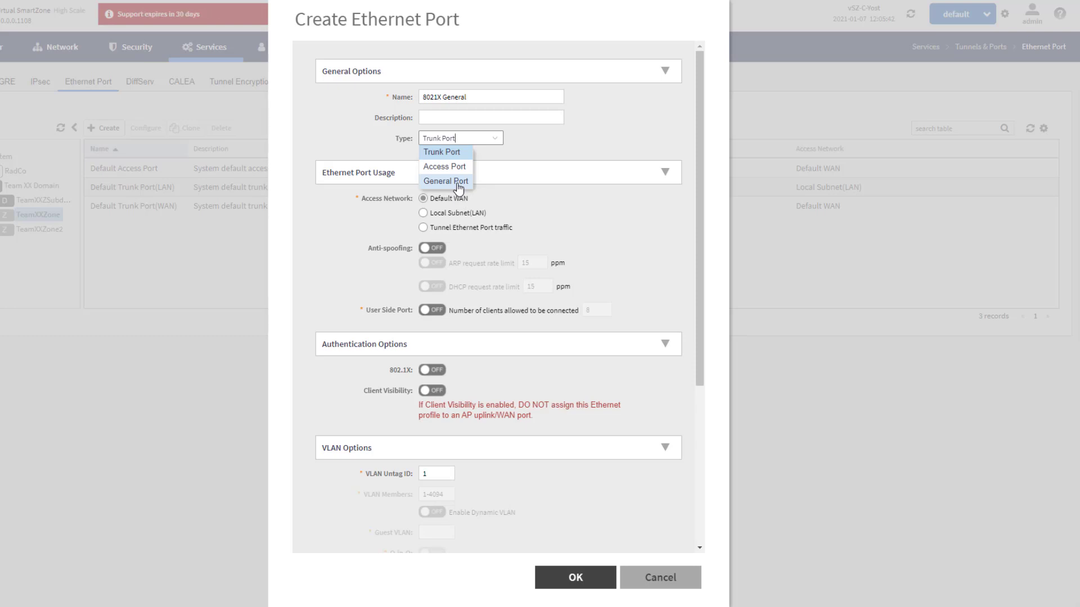
click(459, 181)
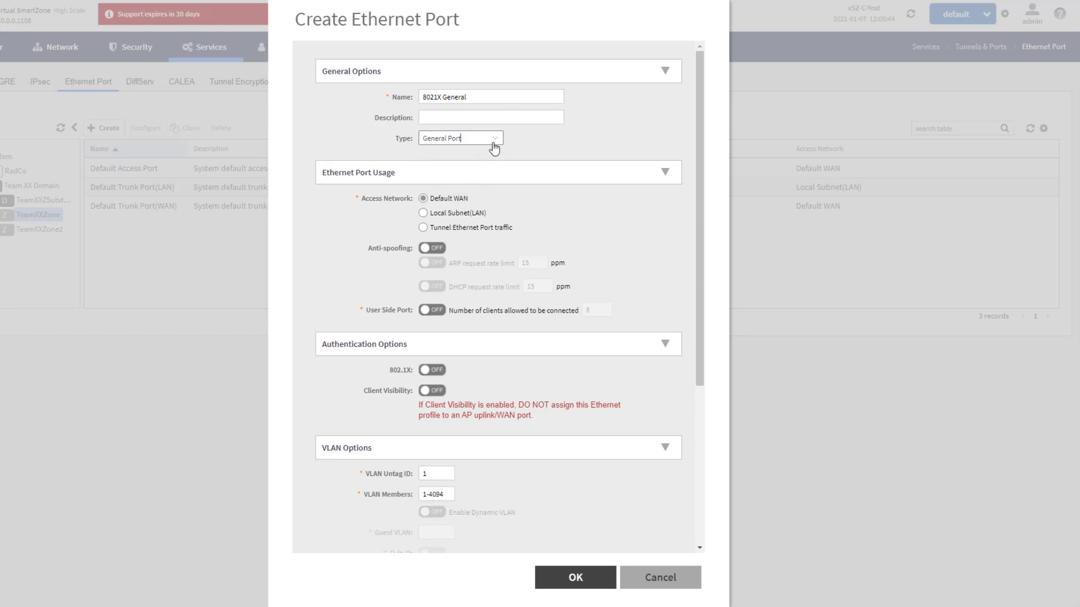
click(461, 138)
click(448, 157)
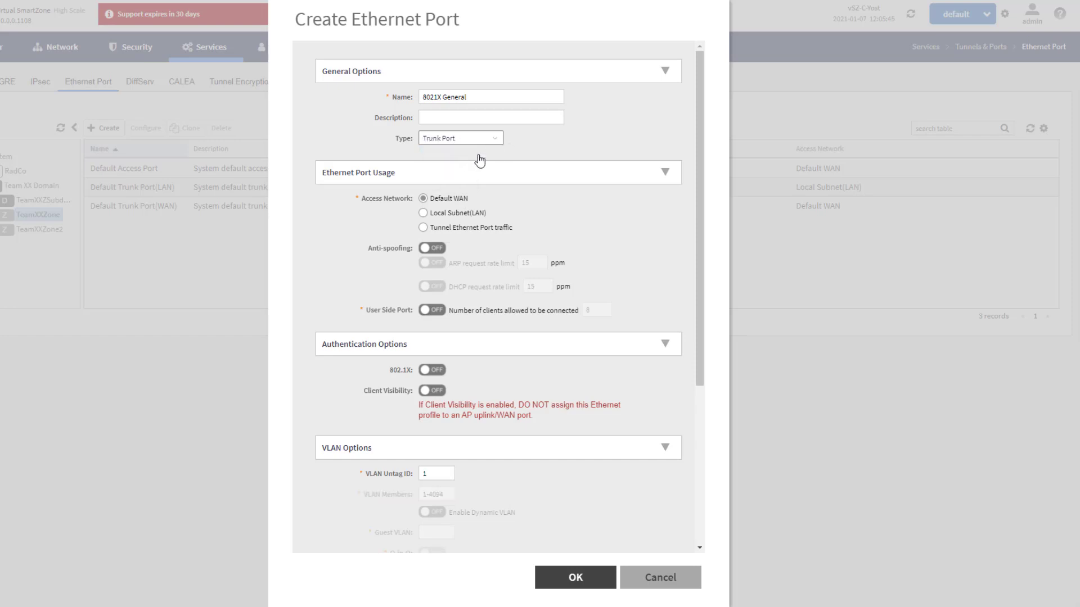
click(473, 139)
click(445, 166)
click(491, 140)
click(456, 181)
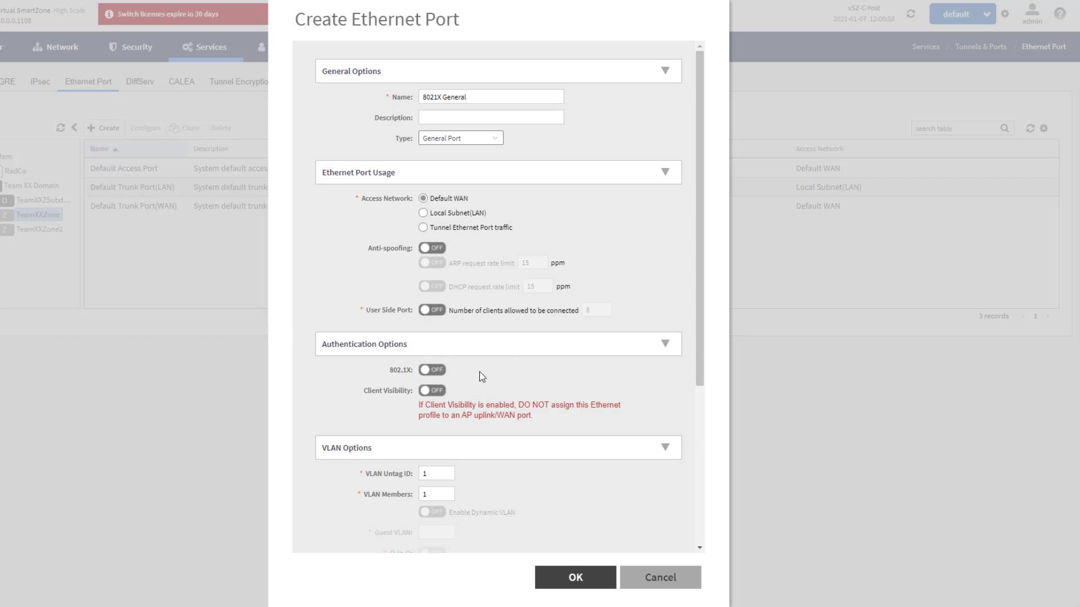
- Turn 802.1X on as a Port-based Authenticator using the TeamXXZone authentication server
click(438, 373)
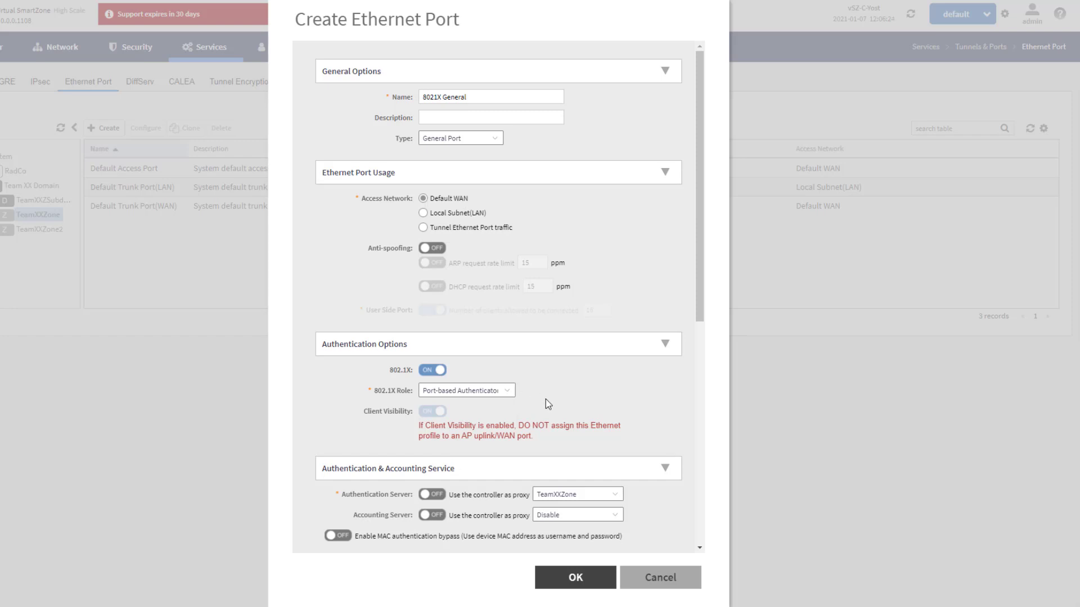
scroll(560, 407, down, 3)
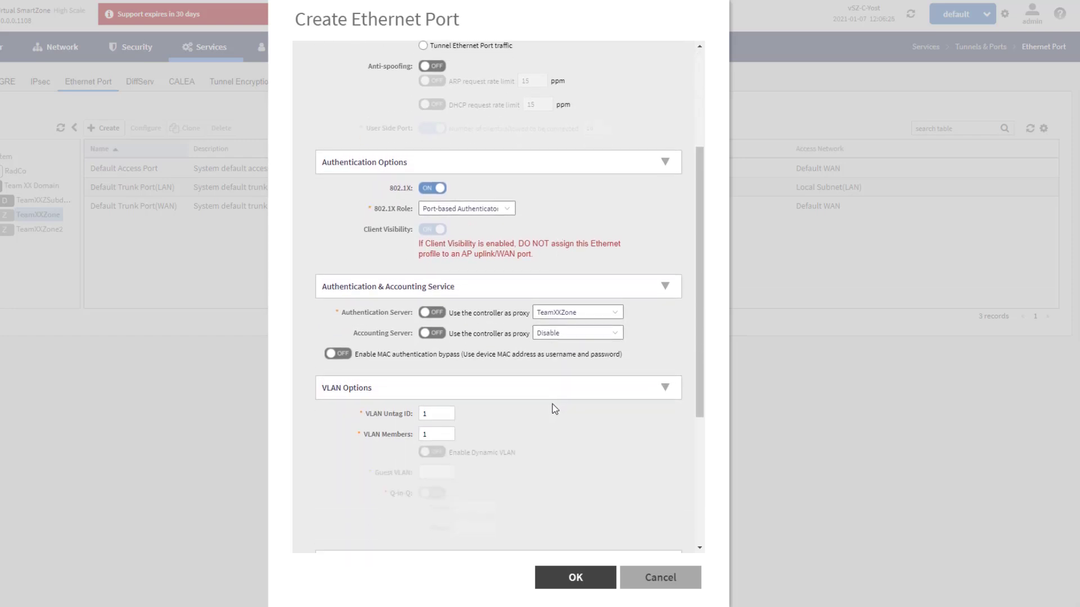
scroll(544, 383, down, 1)
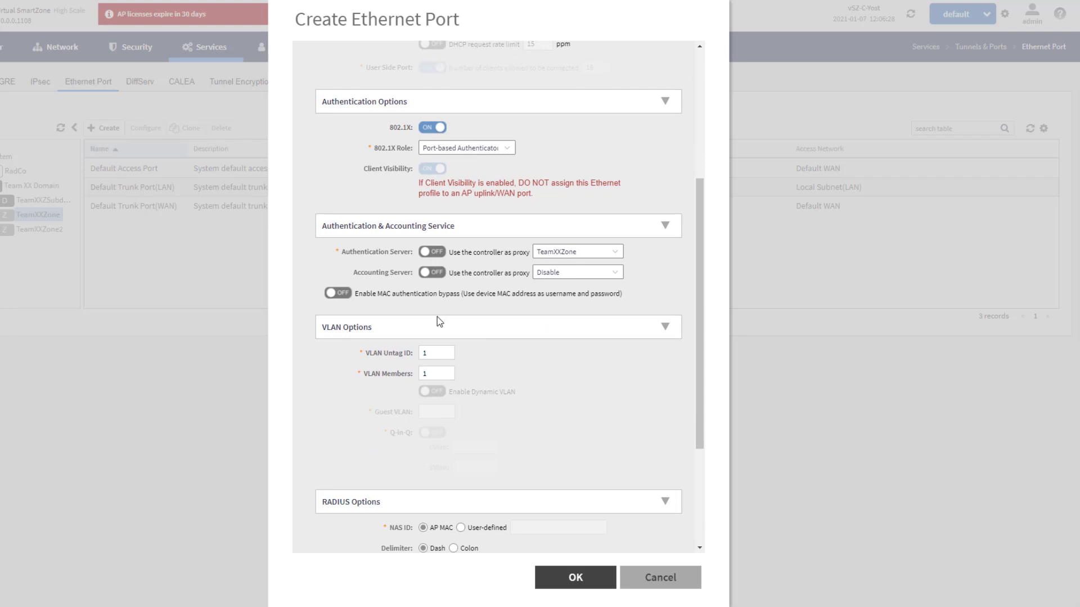
- Enable MAC authentication bypass, leaving the Authentication Server proxy switched off
click(437, 255)
click(429, 254)
click(338, 293)
scroll(465, 368, down, 1)
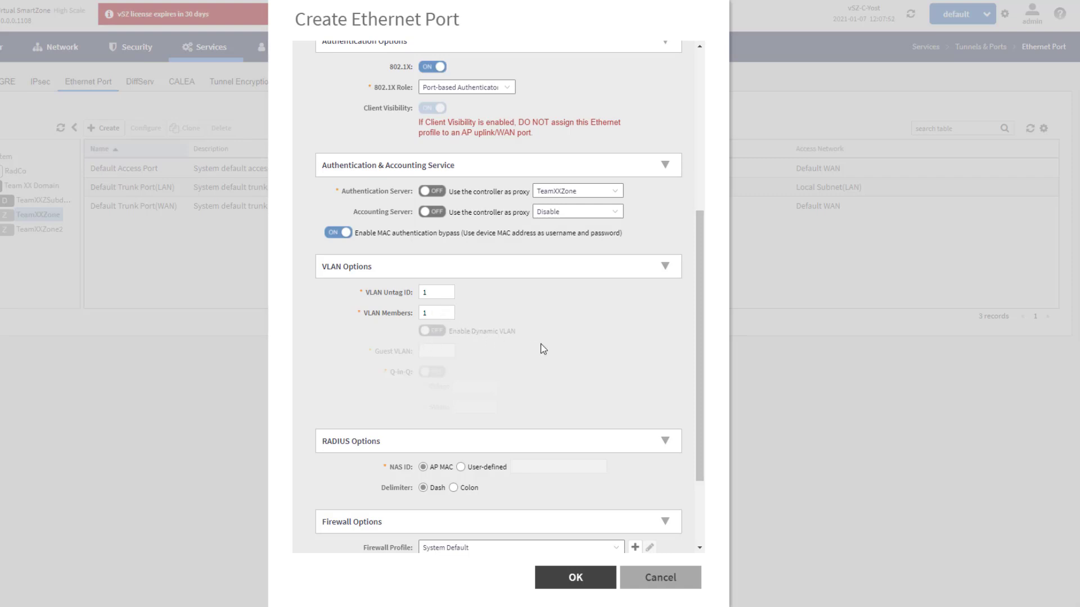
scroll(544, 350, down, 2)
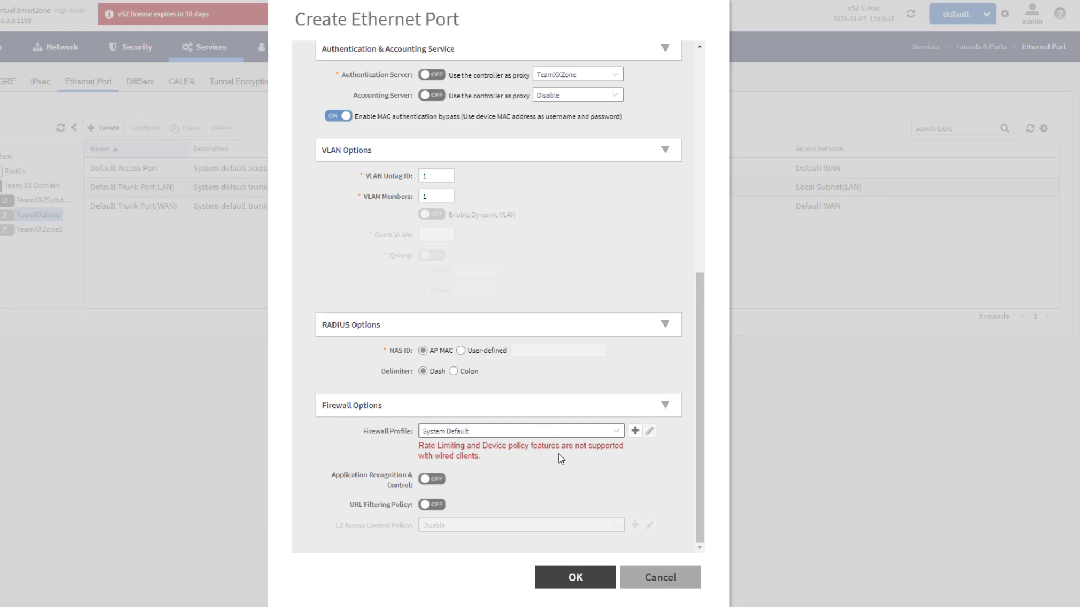
scroll(601, 349, up, 1)
scroll(602, 349, up, 10)
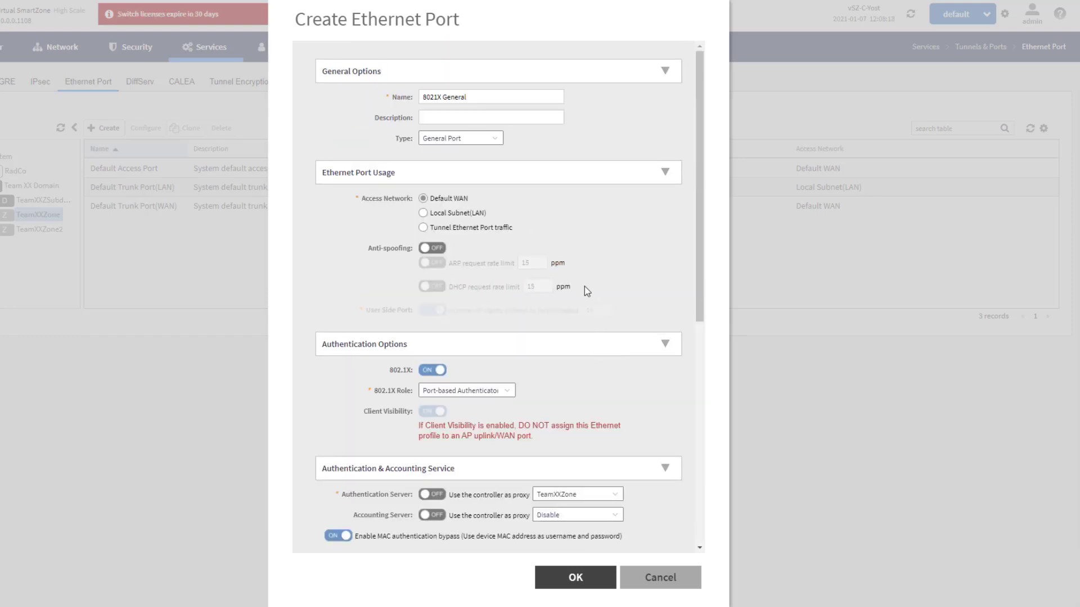
- Save the 8021X General profile and go to the Network > Access Points list
click(587, 578)
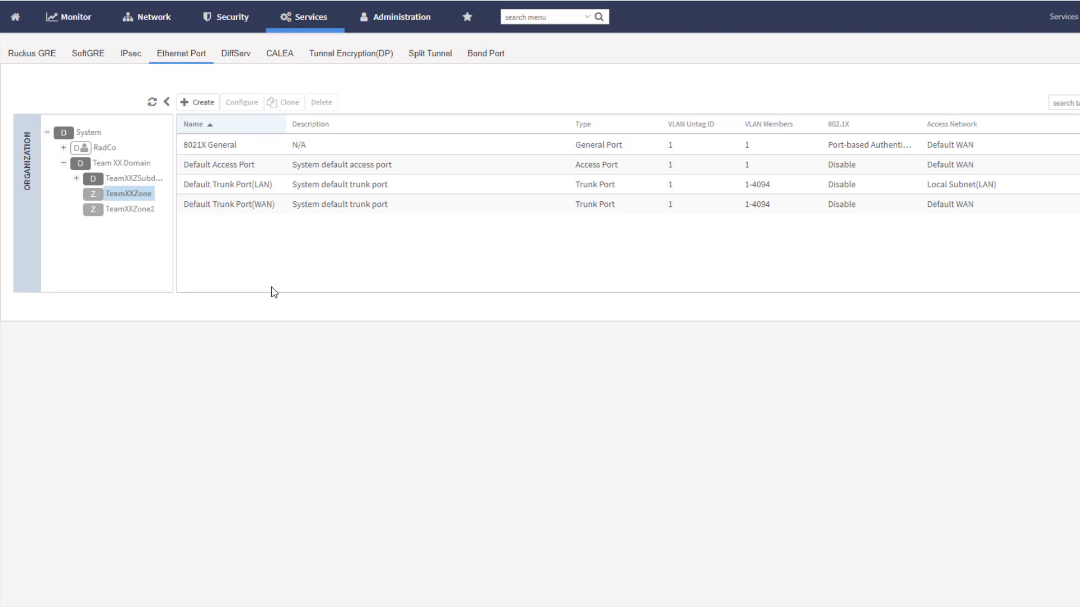
click(150, 20)
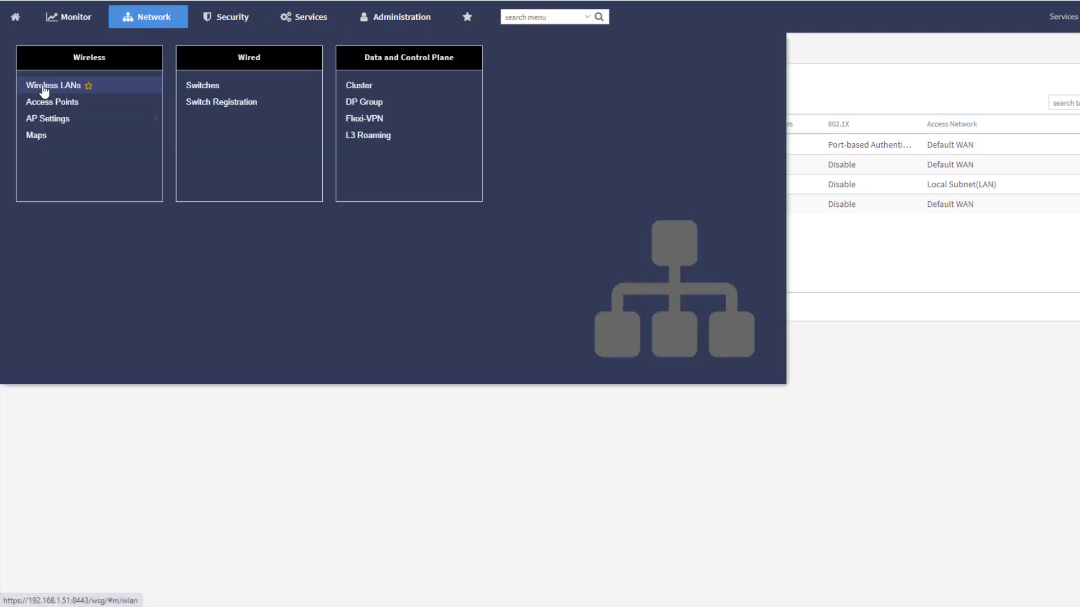
click(50, 104)
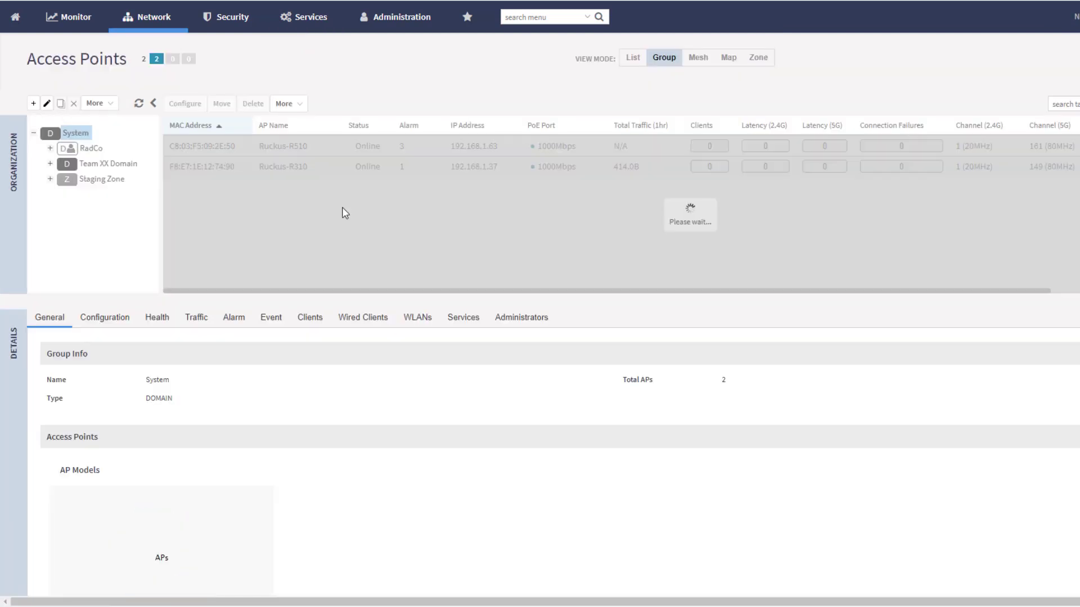
- Expand Team XX Domain in the Organization tree to list its zones
click(50, 164)
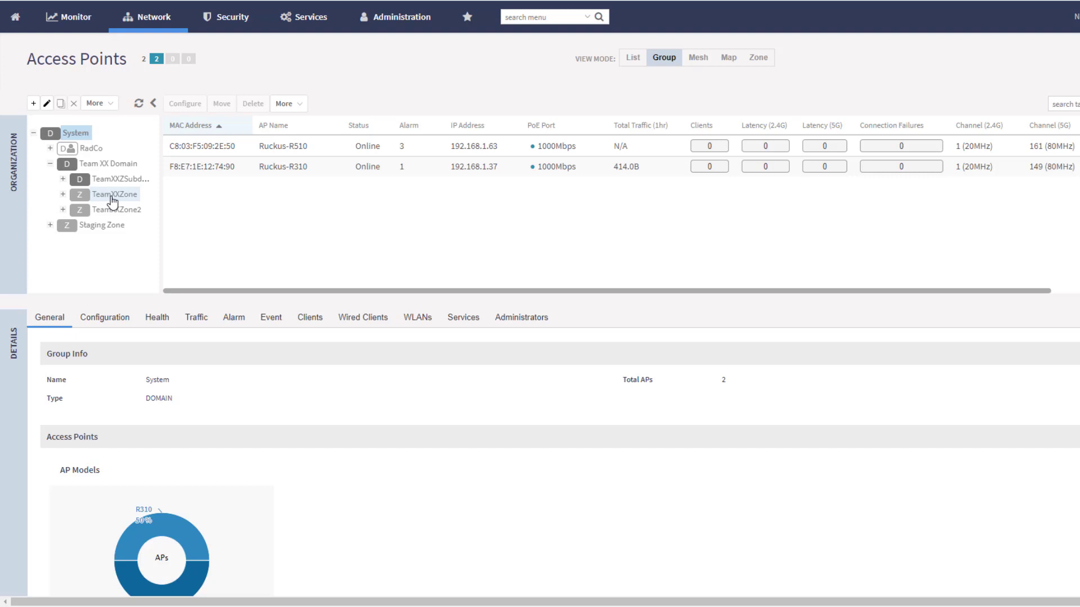
- Select TeamXXZone and choose the R510 AP model to show its LAN port settings
click(113, 197)
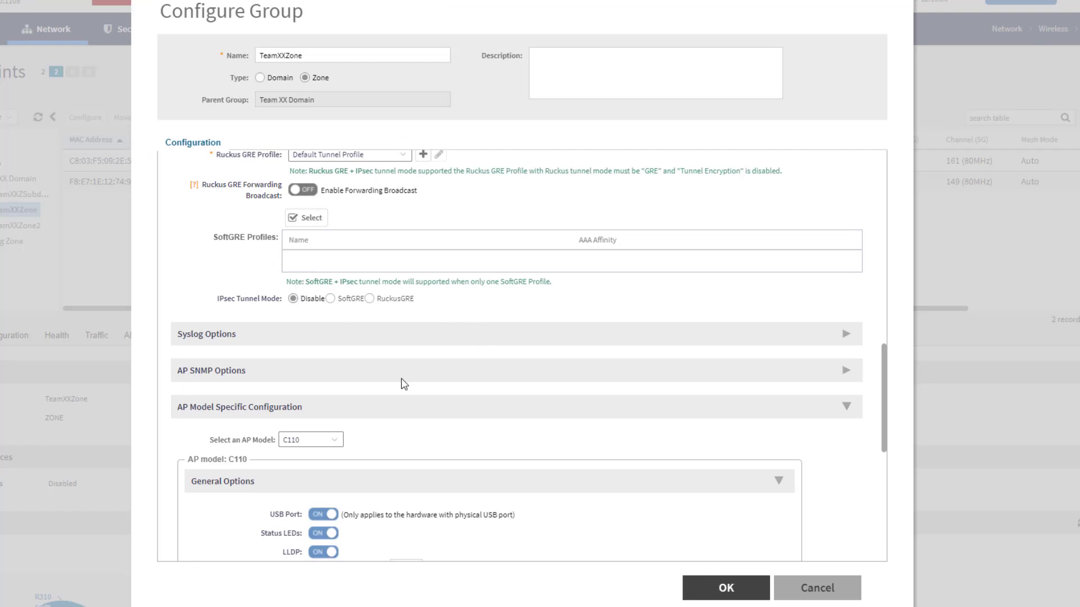
scroll(512, 267, up, 1)
scroll(511, 267, up, 4)
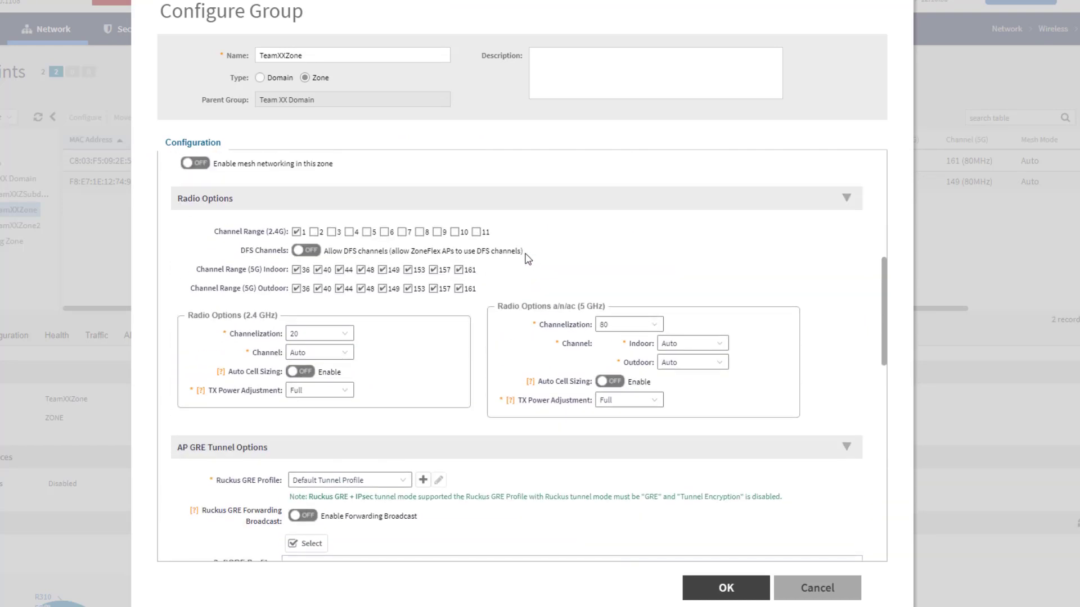
scroll(525, 256, down, 5)
scroll(511, 259, down, 3)
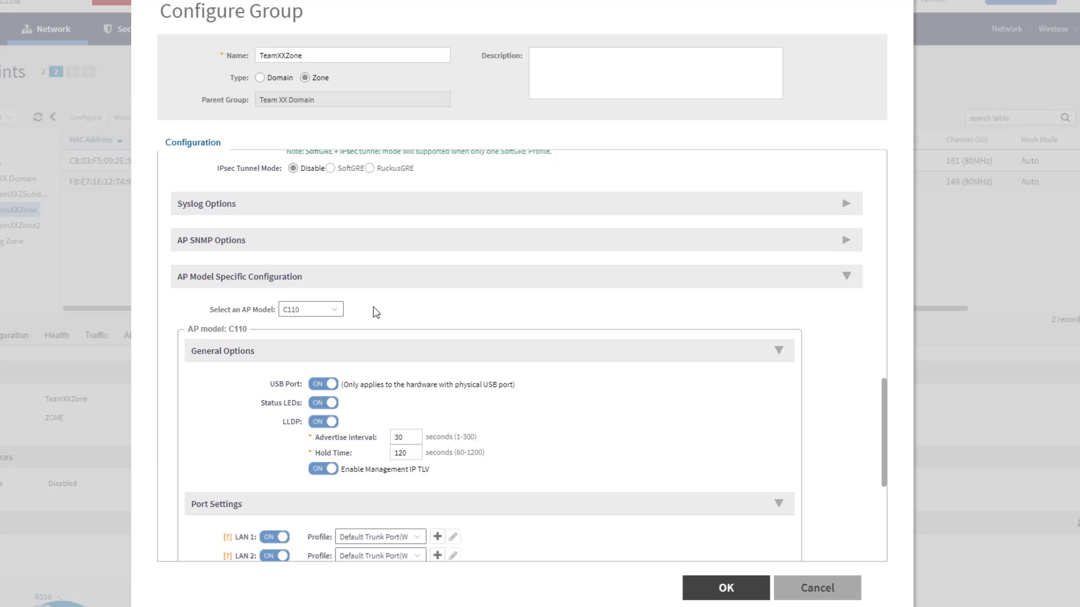
click(336, 316)
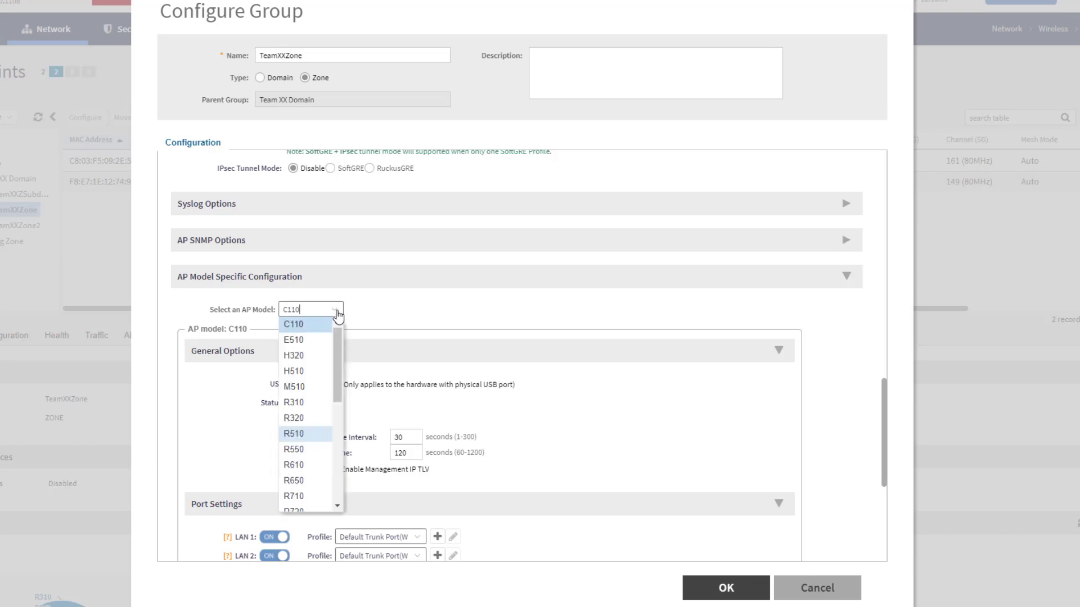
click(304, 436)
drag(884, 404, 880, 451)
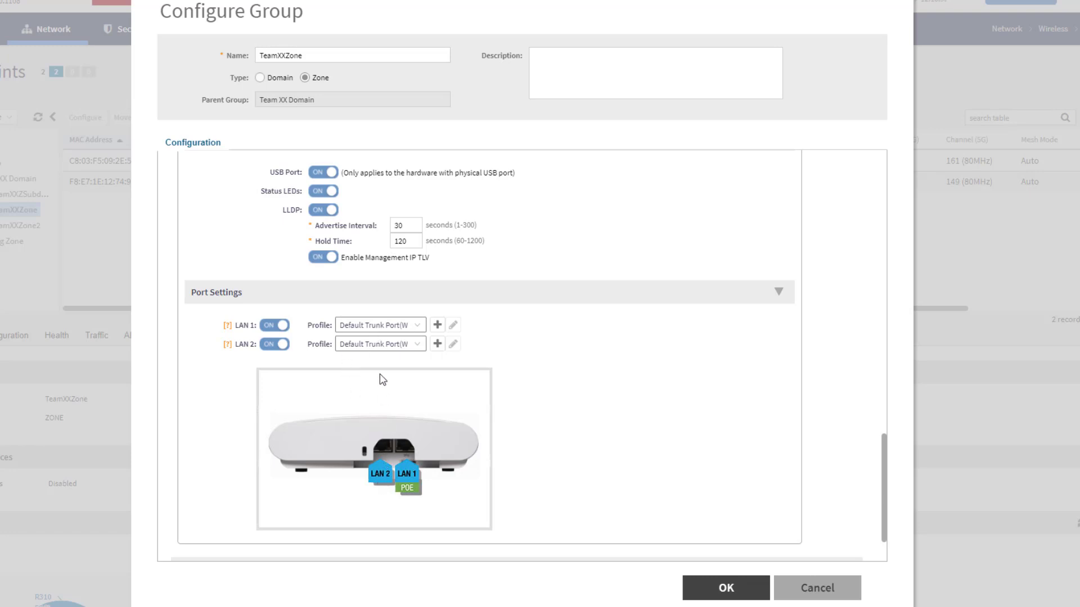
- Assign the 8021X General profile to the R510's LAN 2 port and save the zone
click(422, 350)
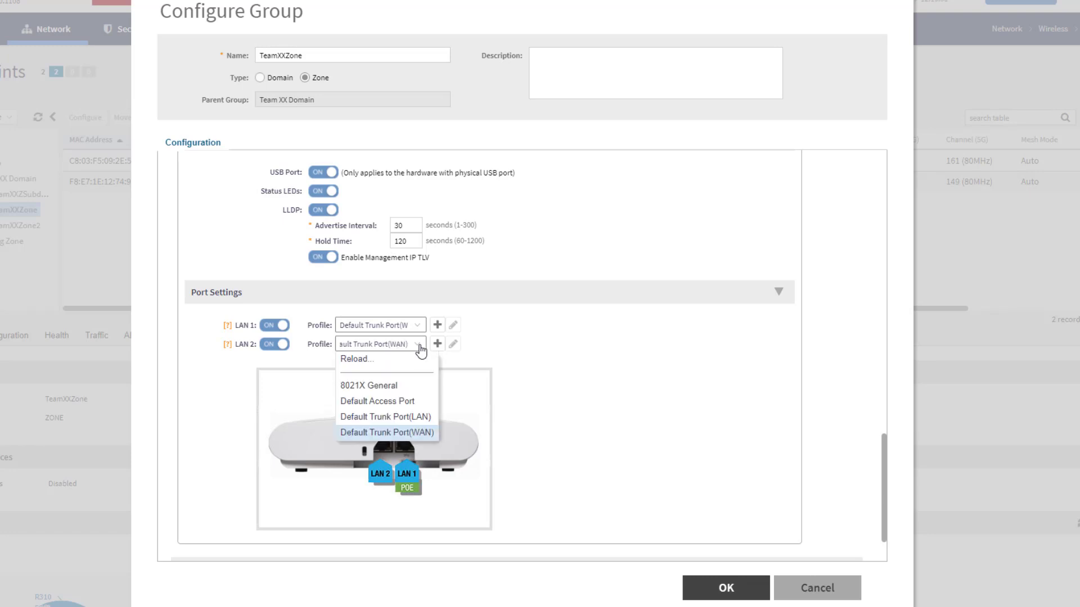
click(408, 386)
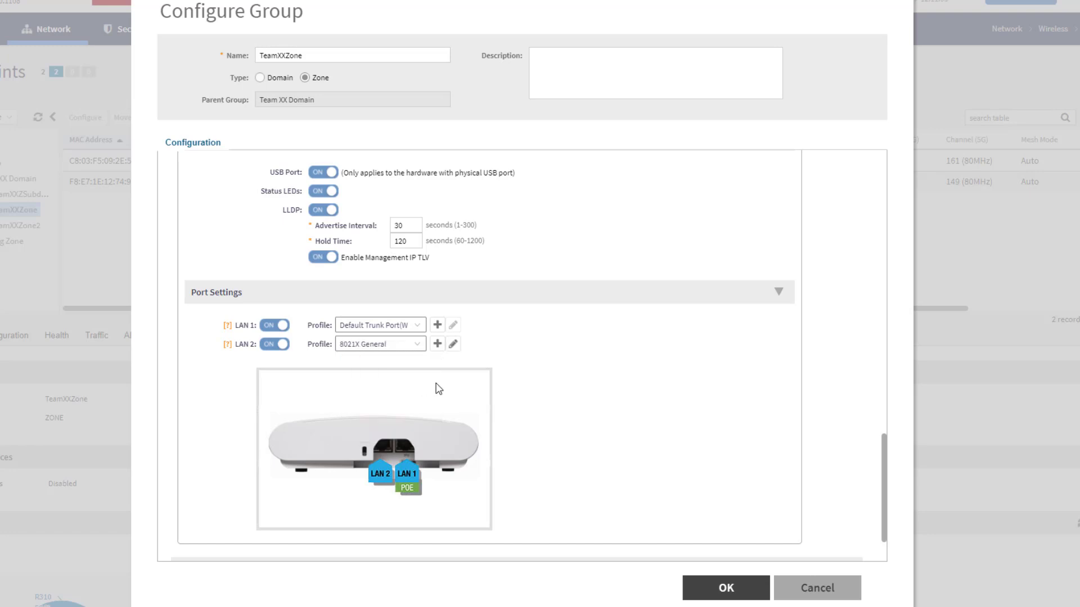
click(703, 590)
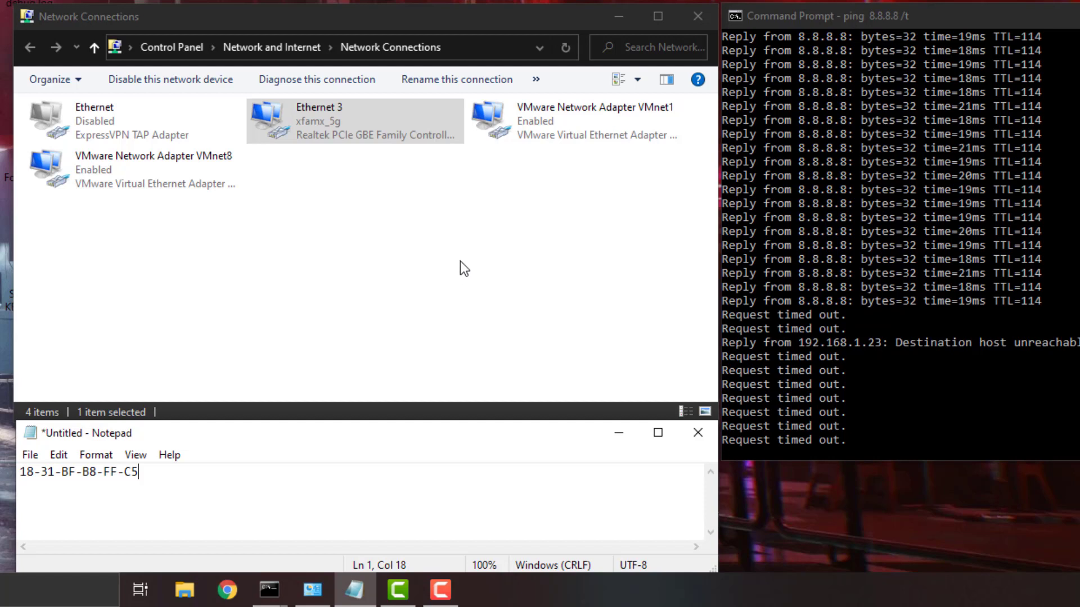
- Select the Ethernet 3 adapter in Network Connections
click(334, 134)
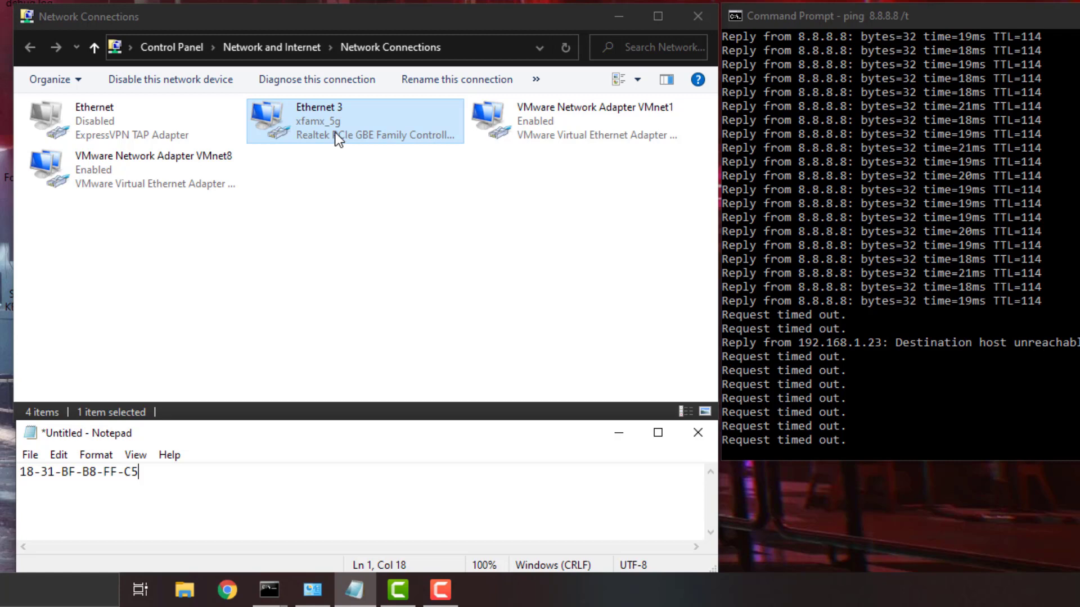
- Enable IEEE 802.1X authentication in Ethernet 3's adapter properties and apply it
right_click(338, 138)
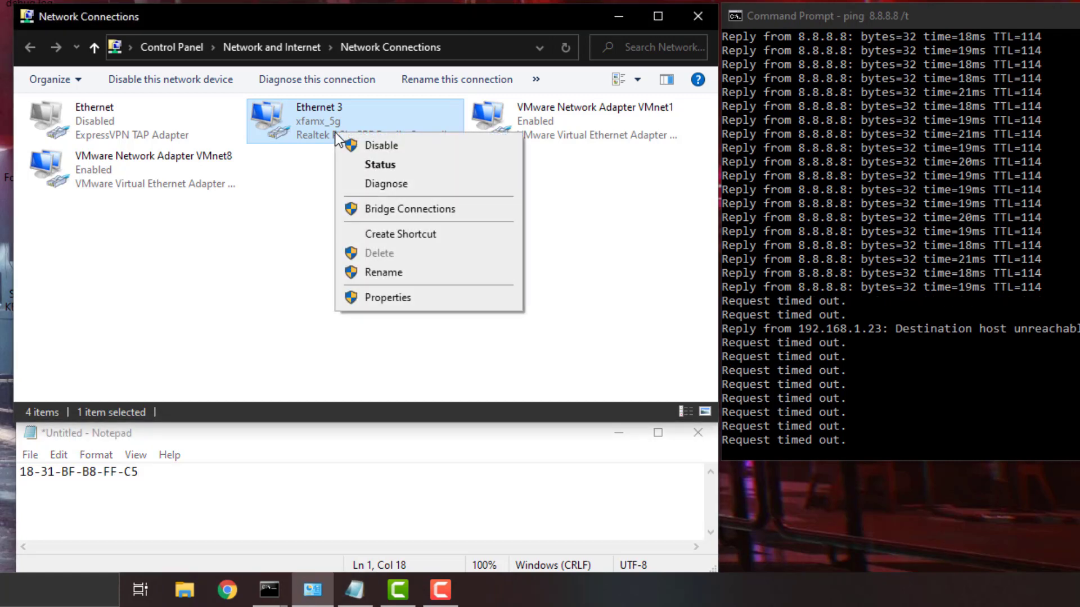
click(403, 298)
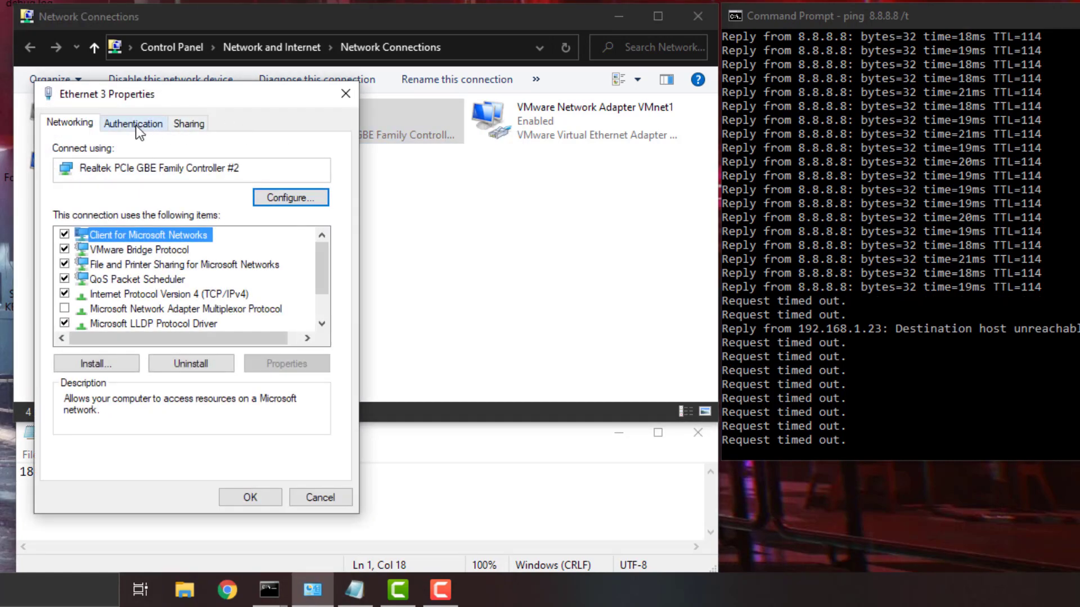
click(135, 124)
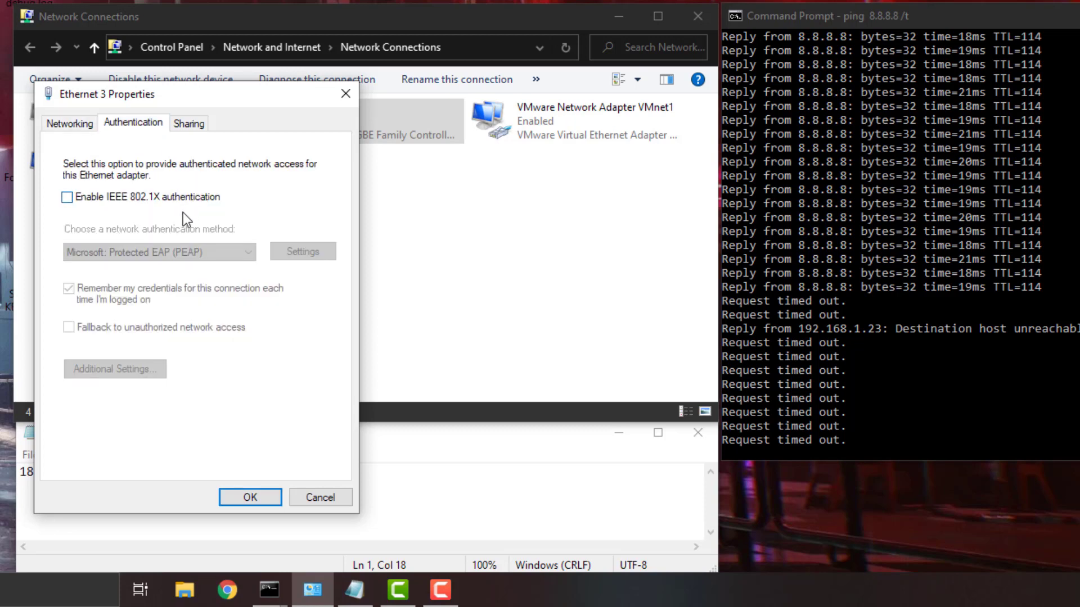
click(134, 197)
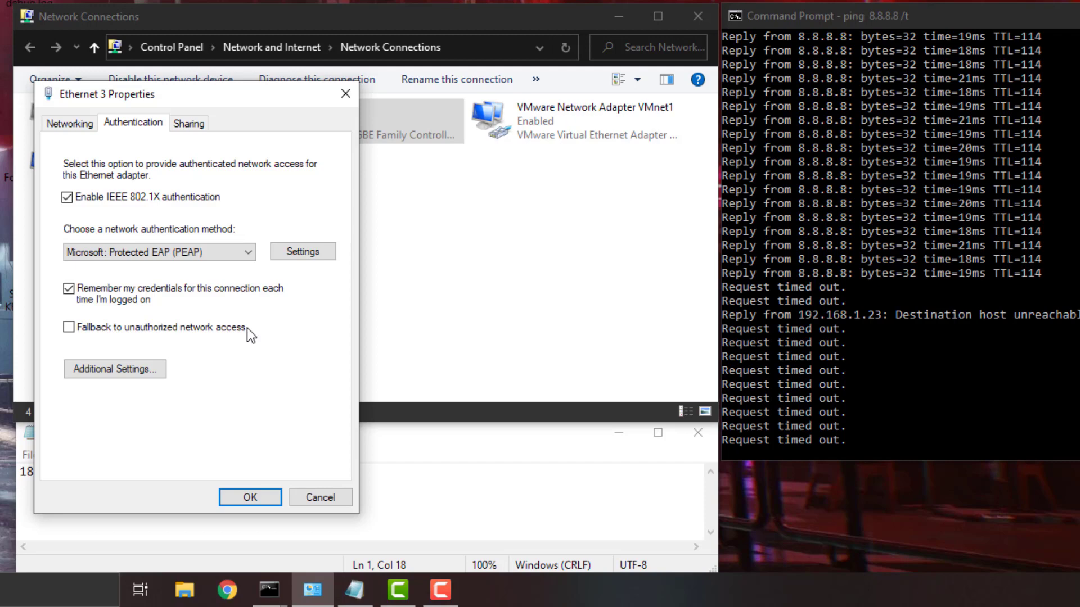
click(250, 497)
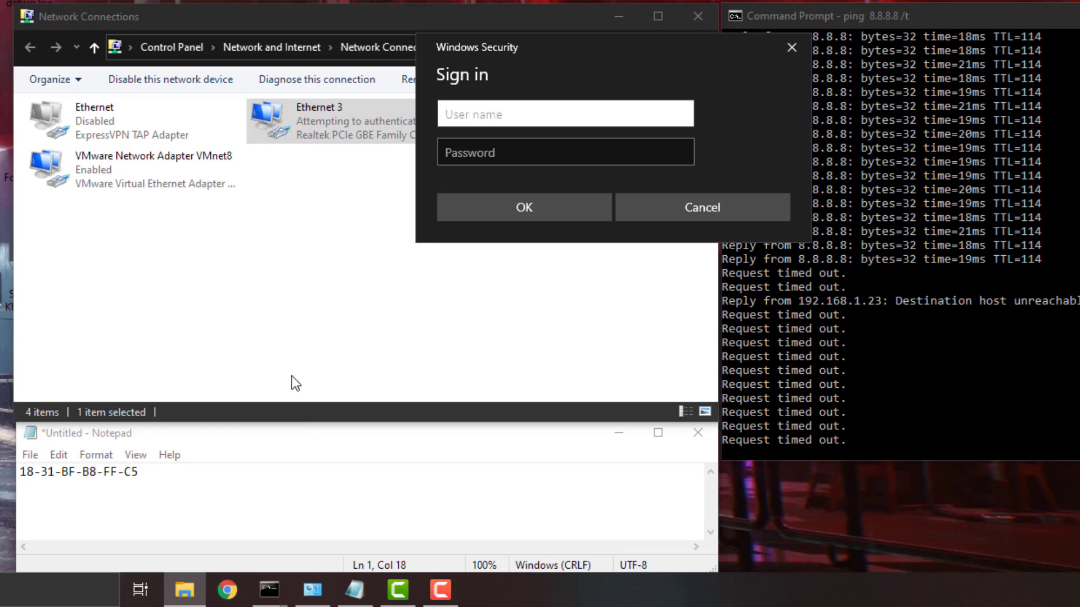
- Sign in to Windows Security with the MAC address from Notepad as user name and the account password
click(159, 477)
drag(159, 476, 5, 462)
key(ctrl+c)
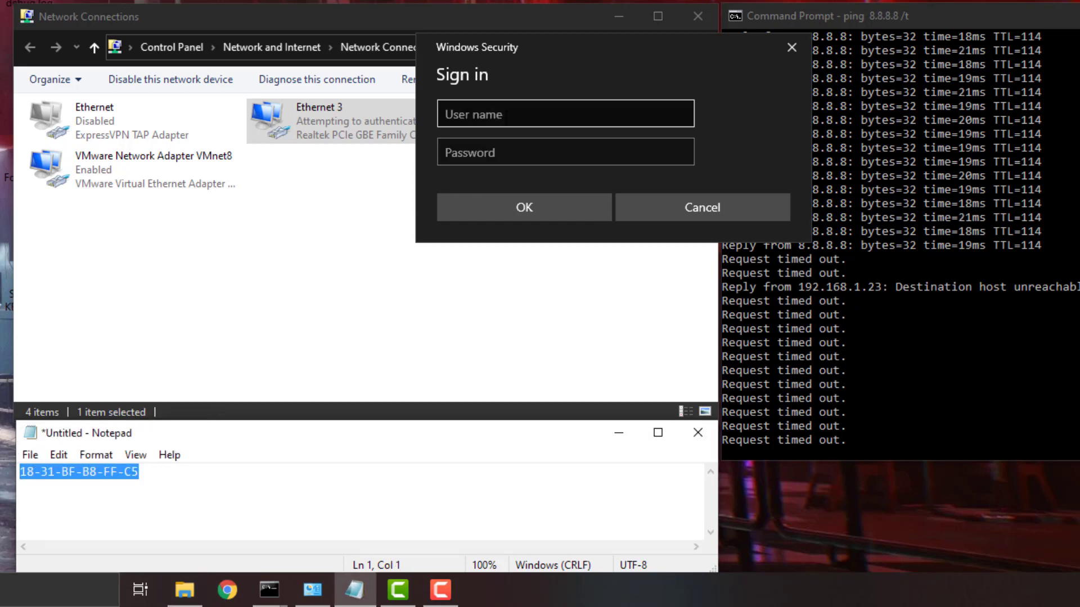
click(532, 119)
key(ctrl+v)
click(501, 149)
key(ctrl+v)
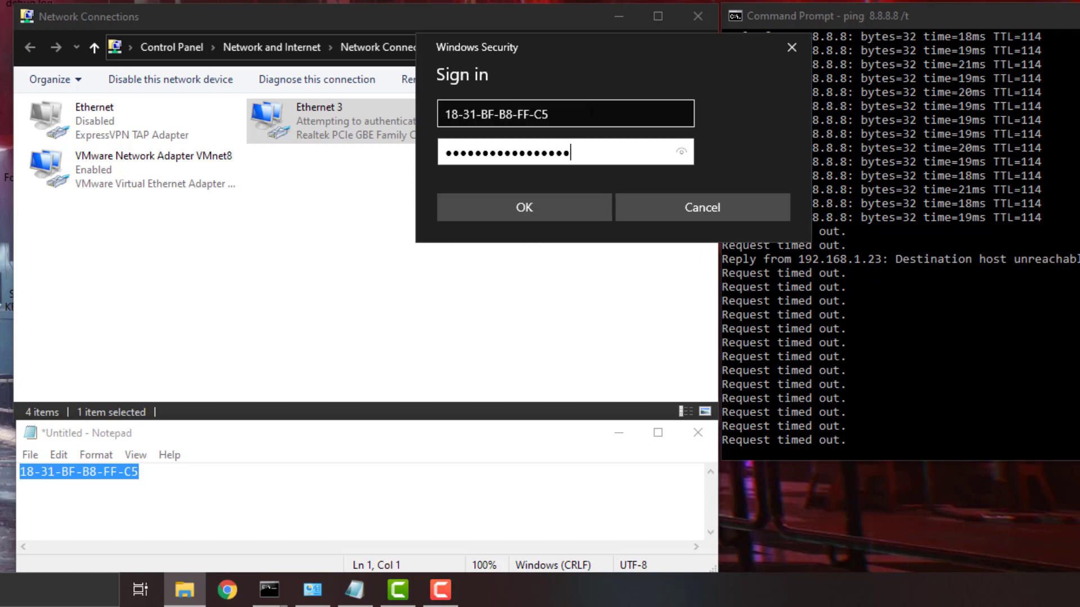
click(578, 207)
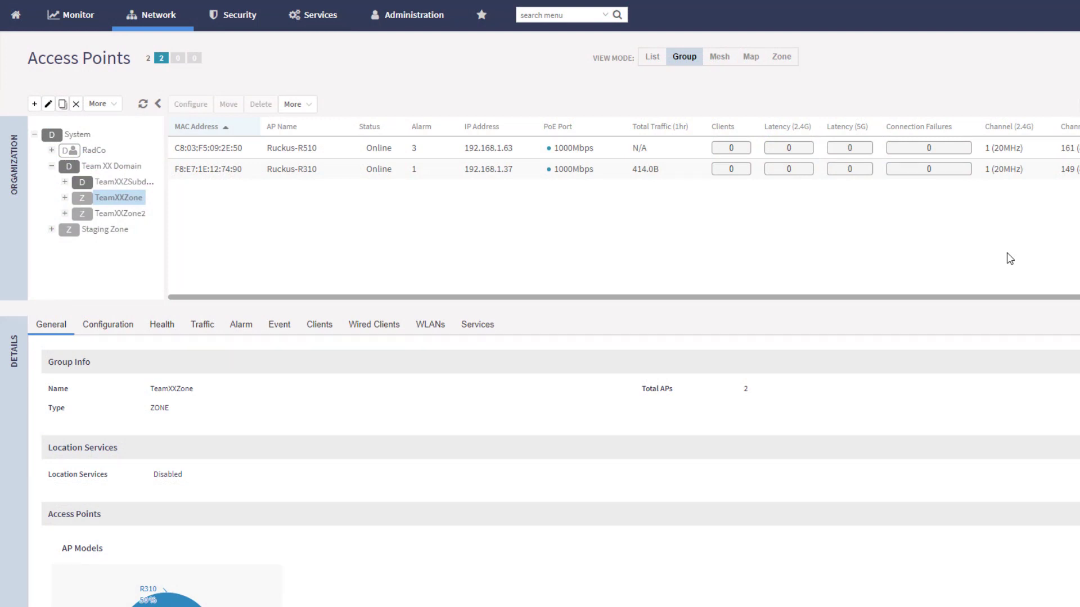
- Go to Monitor > AP Wired Clients to find the PC on Ruckus-R510 LAN 2
click(73, 20)
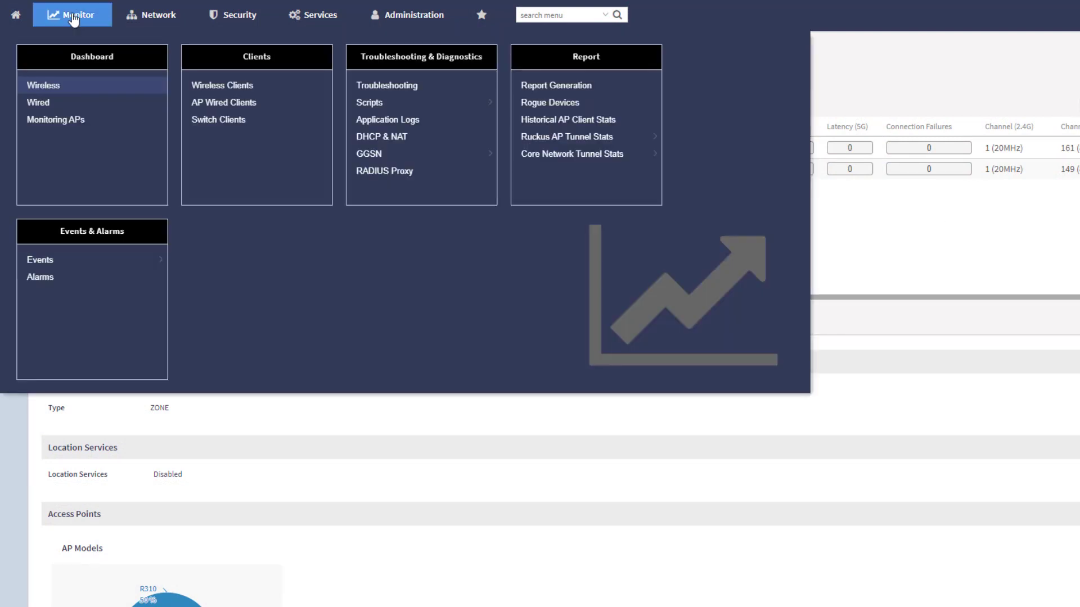
click(231, 102)
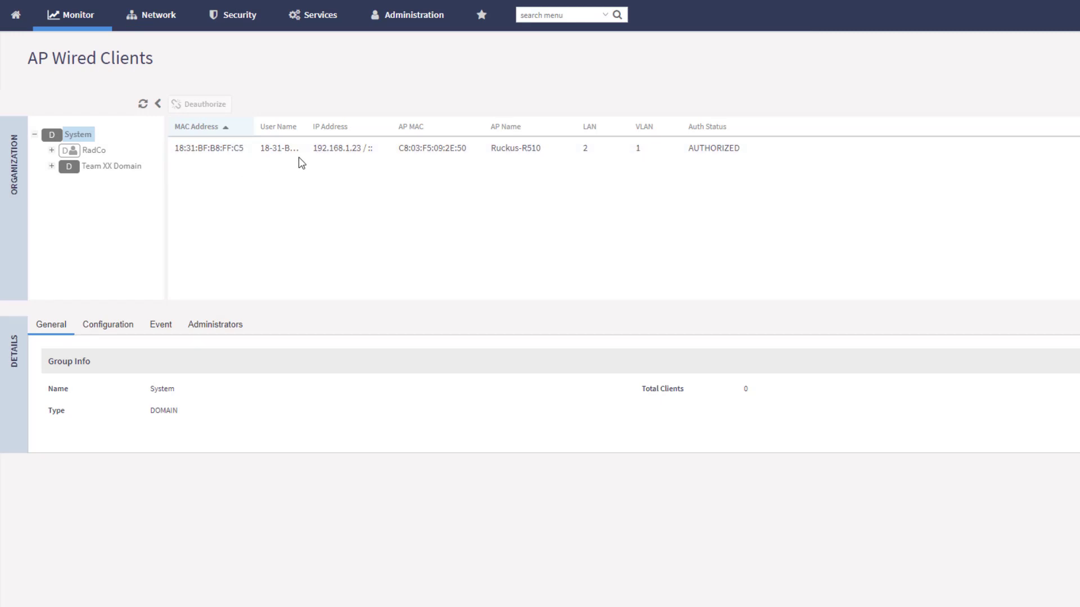
- Review Client Info for the 192.168.1.23 client: Windows 10 laptop, AUTHORIZED, VLAN 1, LAN 2
click(202, 149)
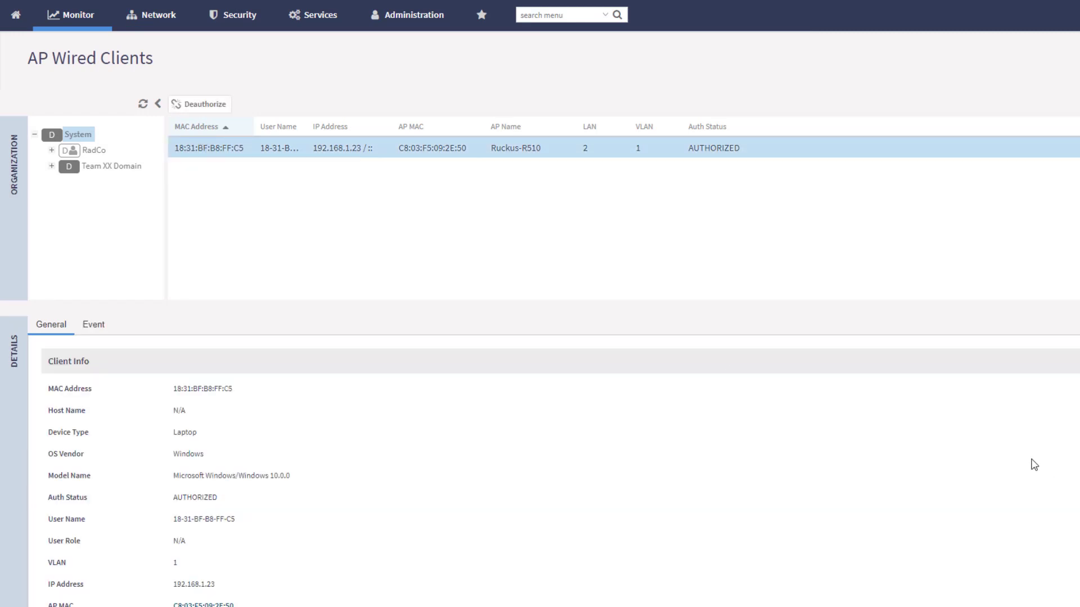
scroll(763, 422, down, 1)
scroll(762, 420, down, 1)
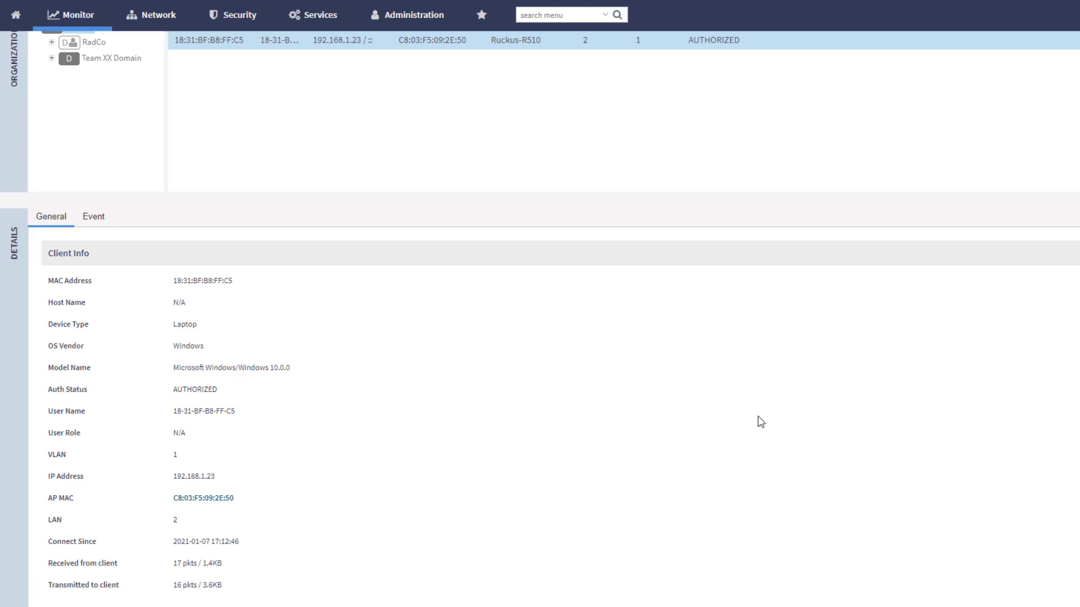
scroll(753, 413, up, 2)
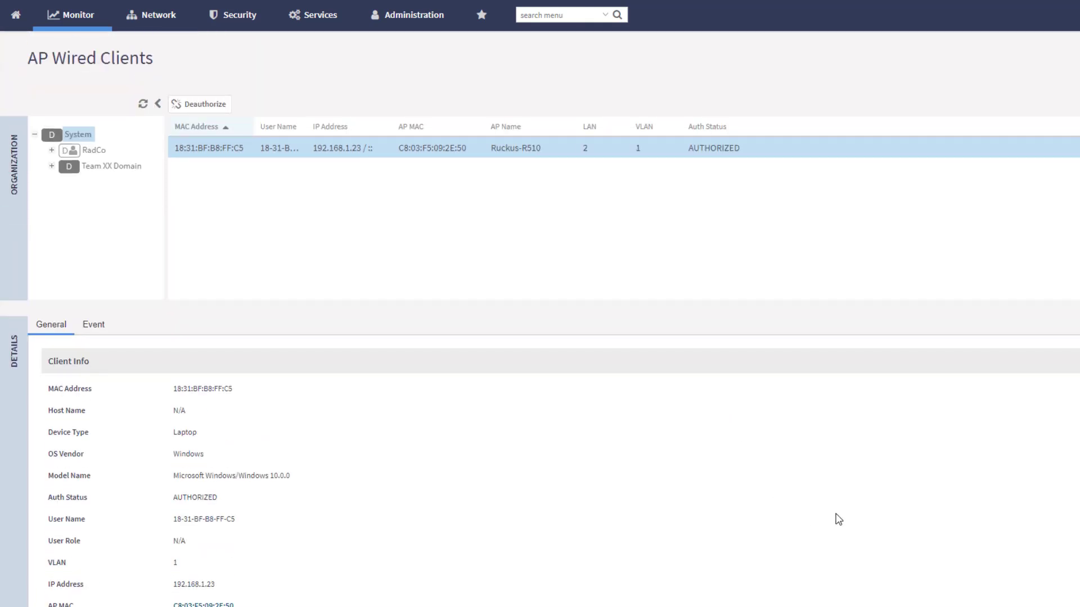